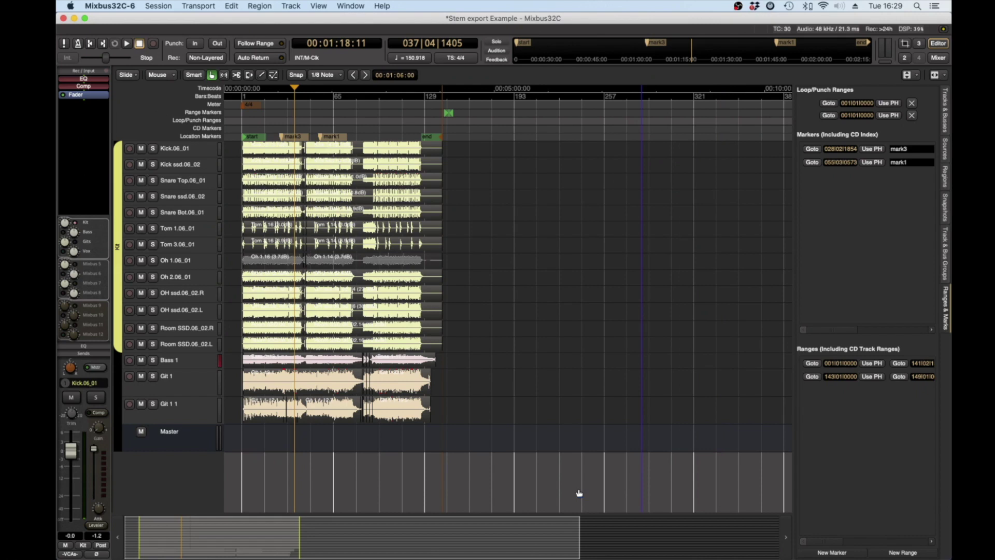
- Select all drum, bass and guitar regions and drag-copy them twice further right, then zoom out
left_click_drag(462, 429, 232, 91)
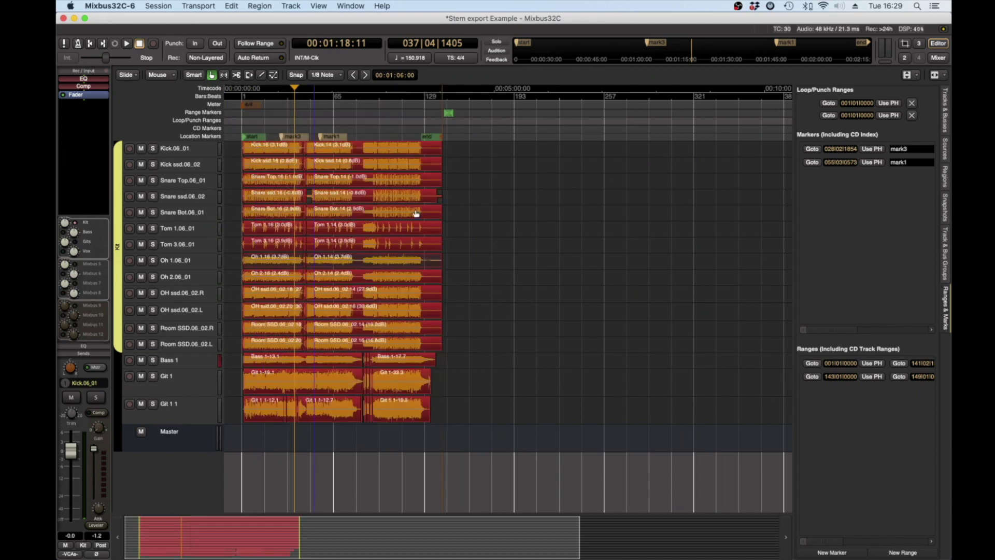
left_click(575, 297)
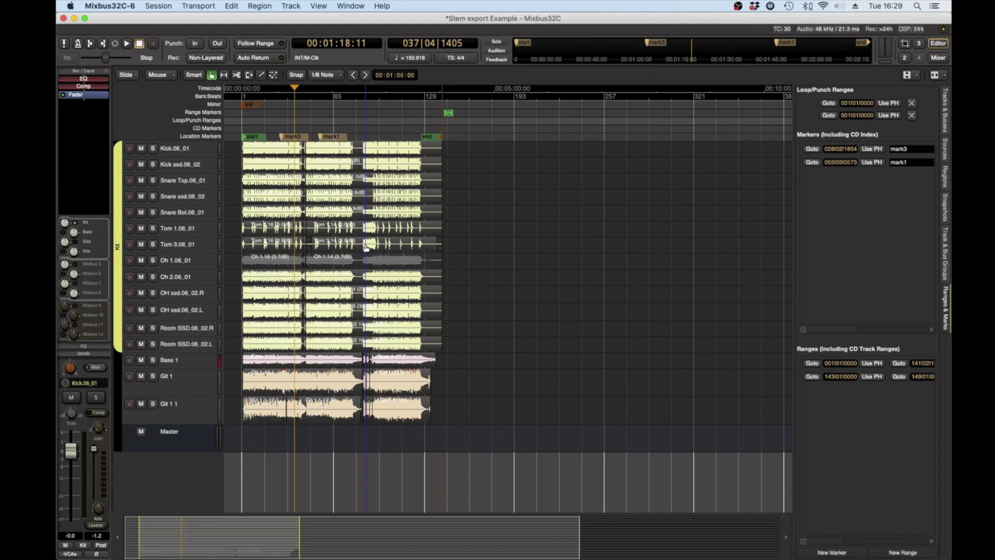
key("super+a")
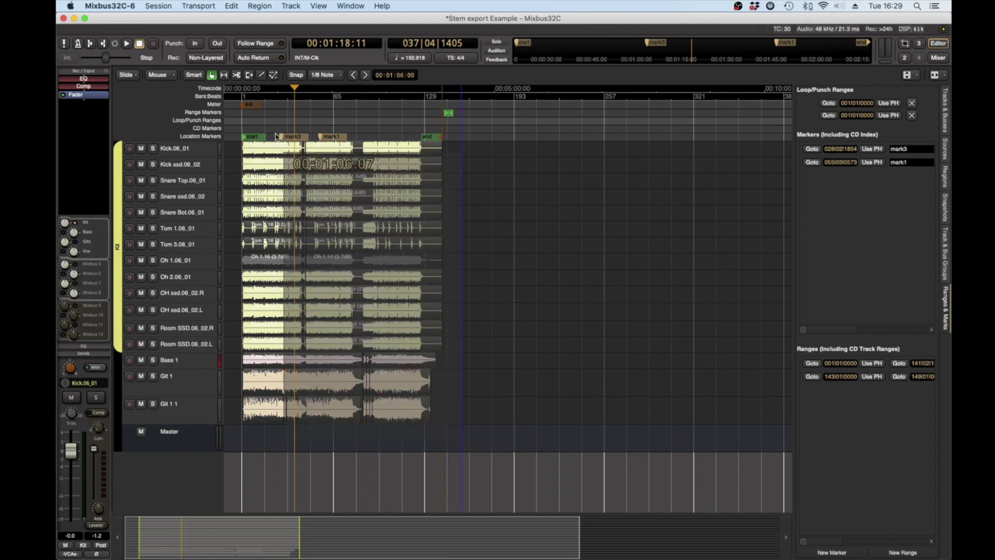
left_click_drag(274, 406, 493, 408)
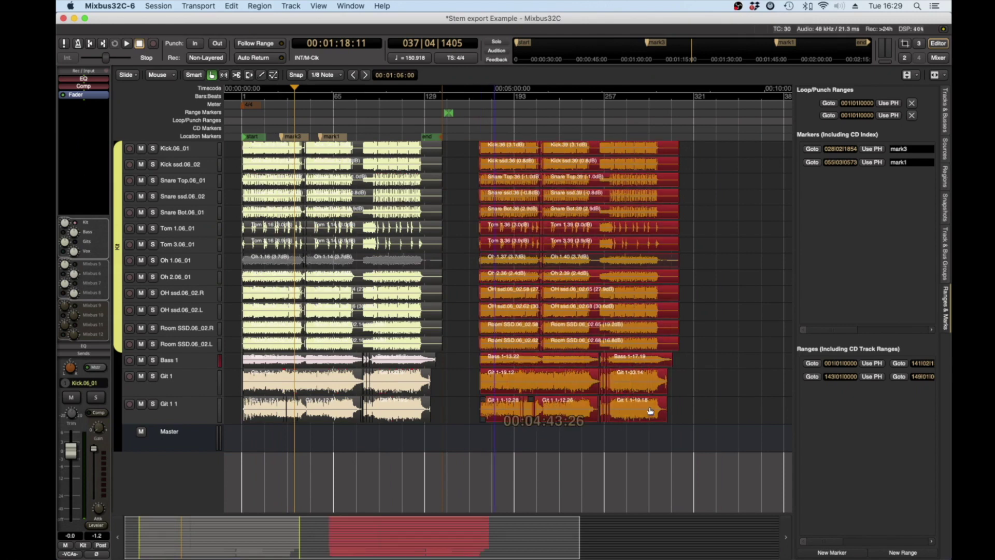
left_click_drag(649, 405, 883, 406)
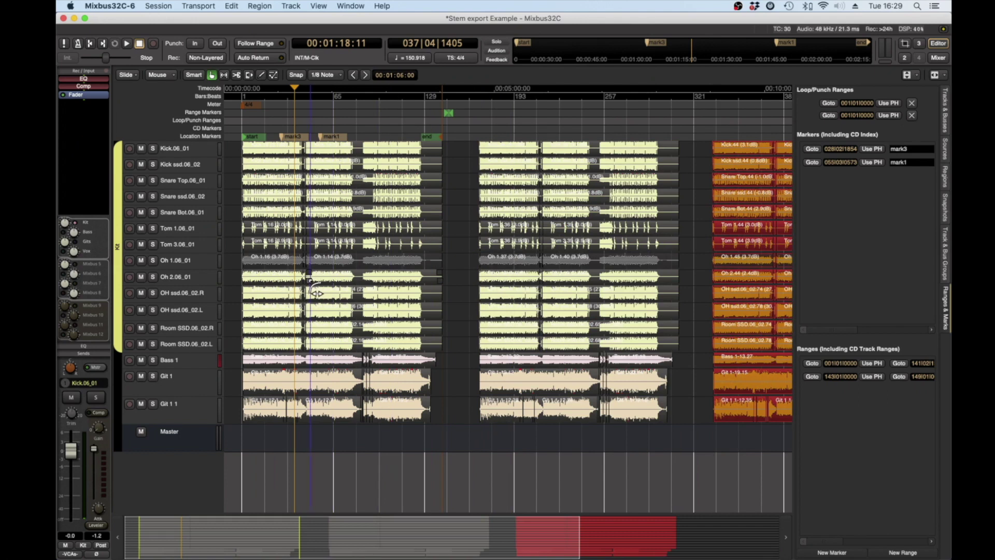
scroll(378, 288, "down", 4)
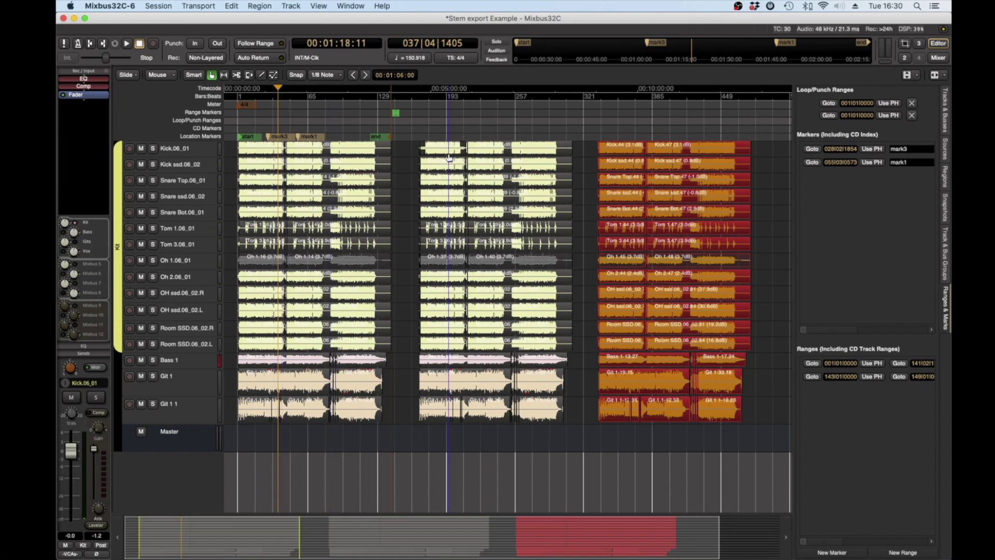
- Add range marker regions1 over the first section's Kick ssd regions
left_click(242, 149)
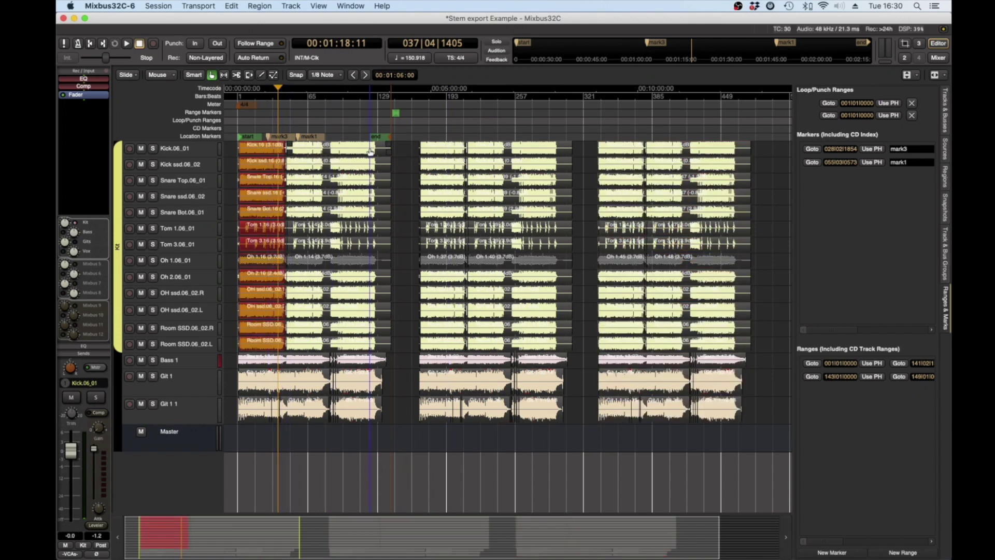
left_click_drag(406, 169, 240, 168)
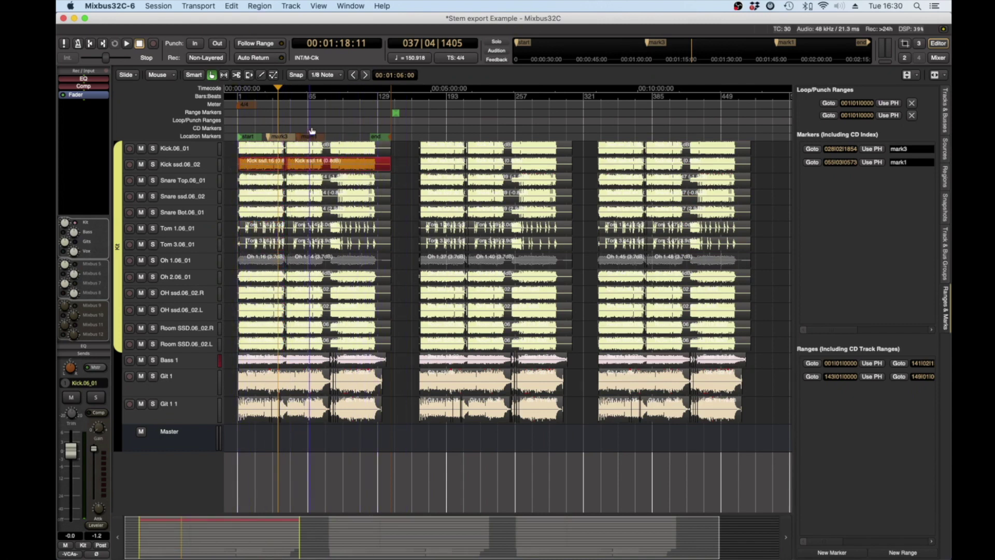
left_click(260, 6)
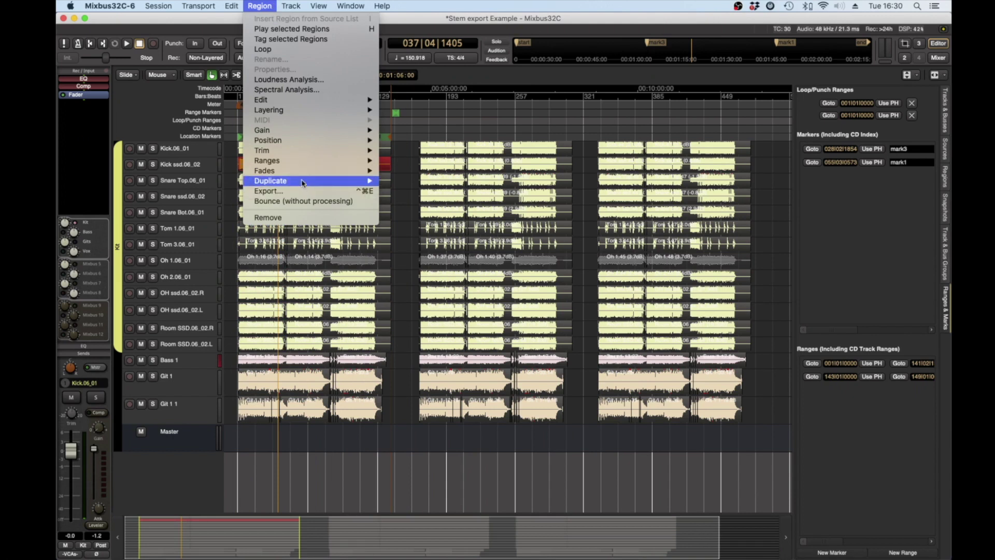
mouse_move(375, 164)
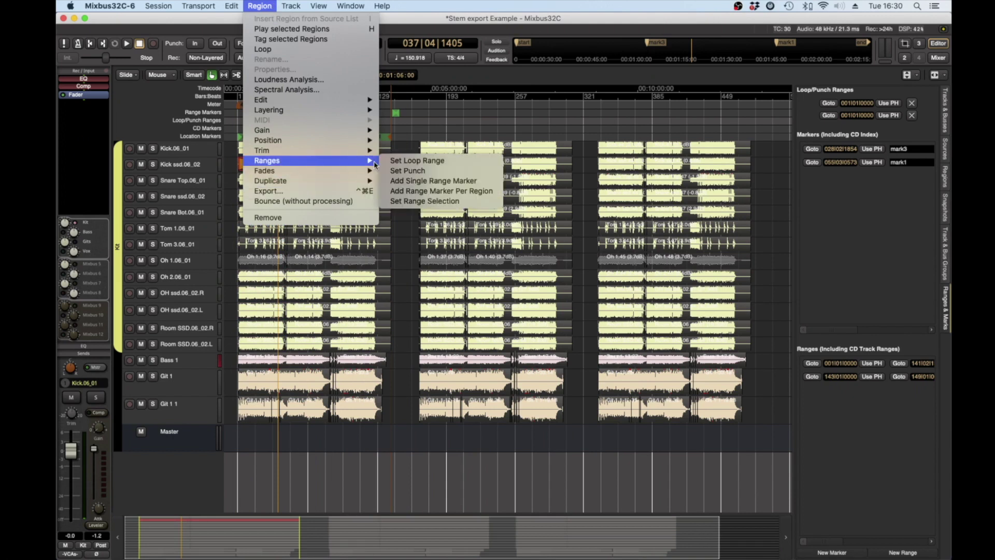
left_click(429, 180)
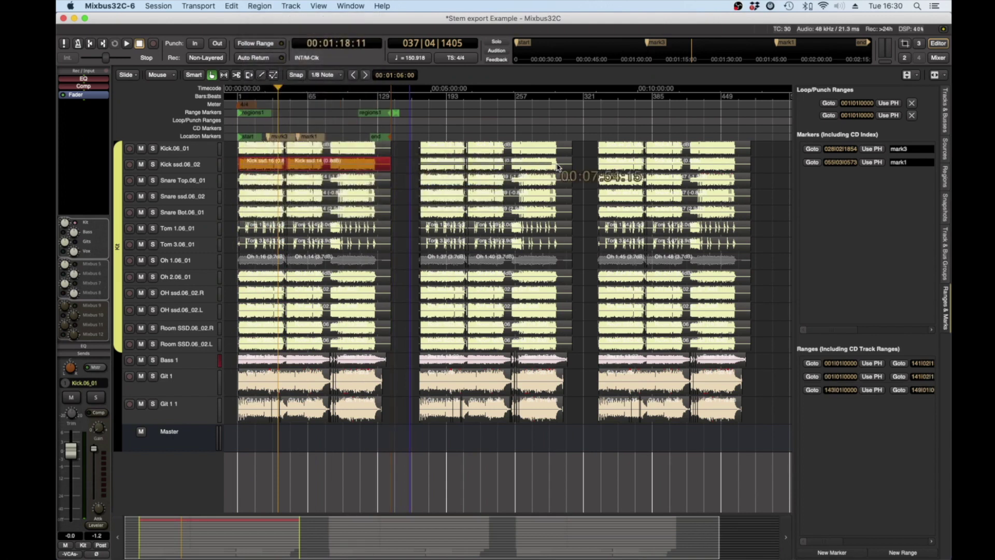
- Add range marker regions2 over the second section's Kick ssd regions
left_click(538, 160)
left_click(289, 6)
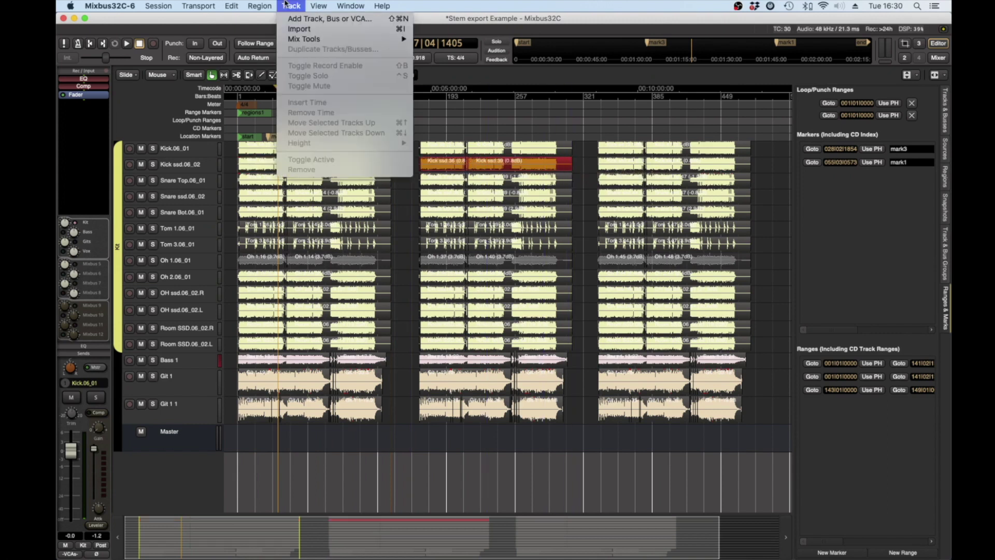
mouse_move(259, 6)
mouse_move(282, 161)
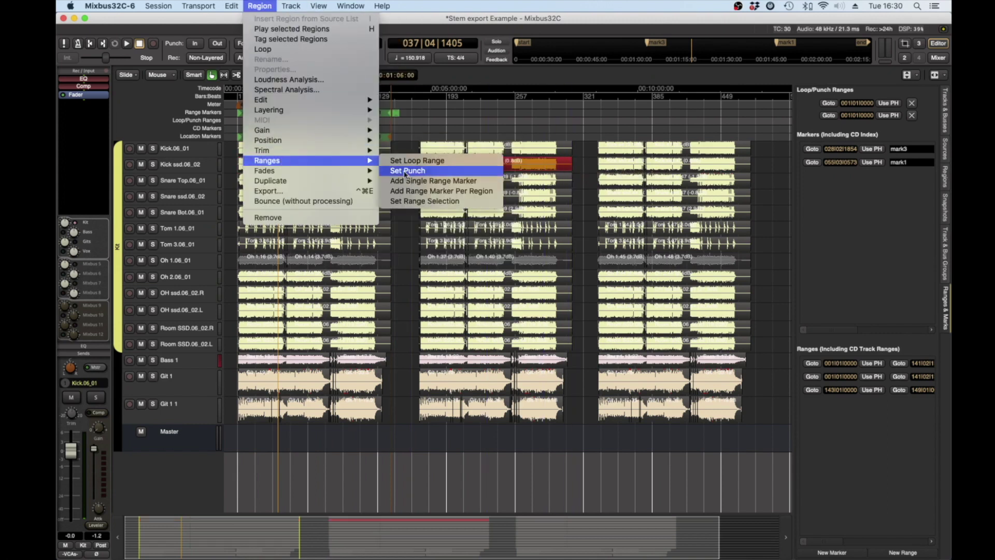
left_click(425, 181)
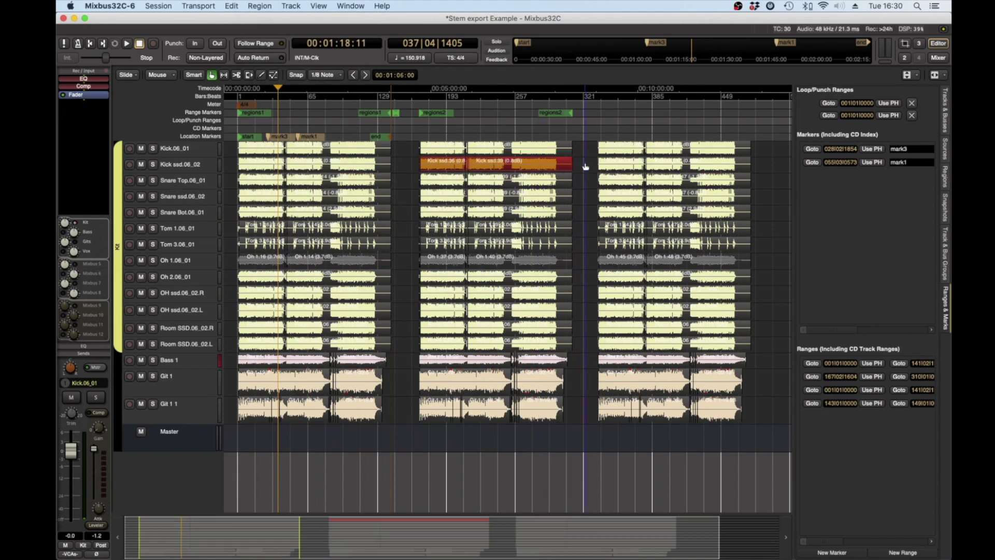
- Add range marker regions3 over the third section's Kick ssd regions, then clear the selection
left_click(735, 164)
left_click(259, 6)
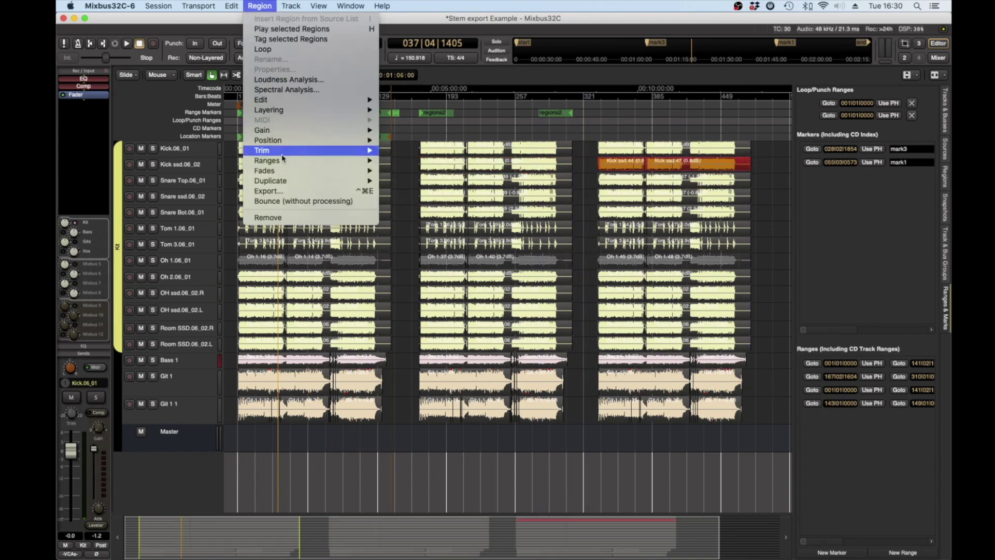
mouse_move(281, 162)
left_click(413, 181)
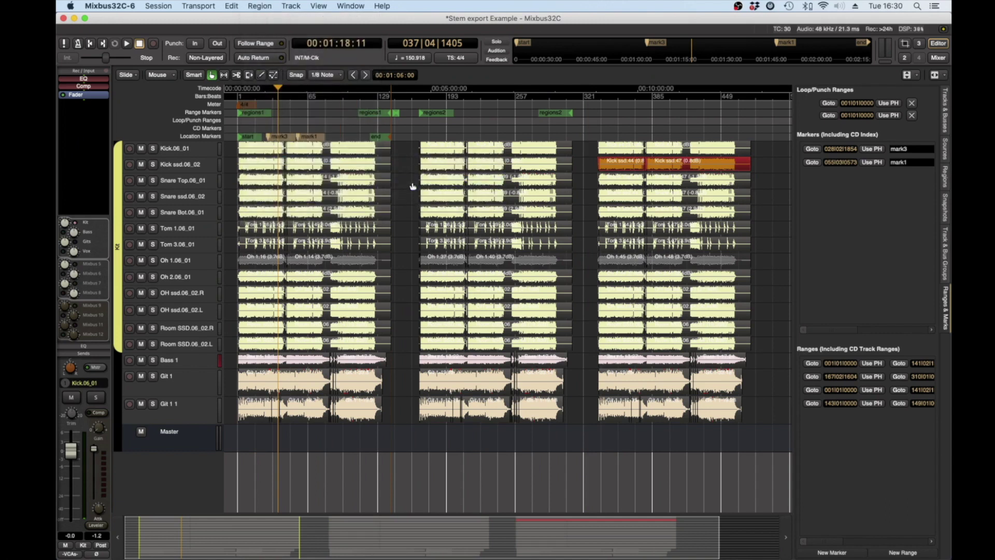
left_click(572, 481)
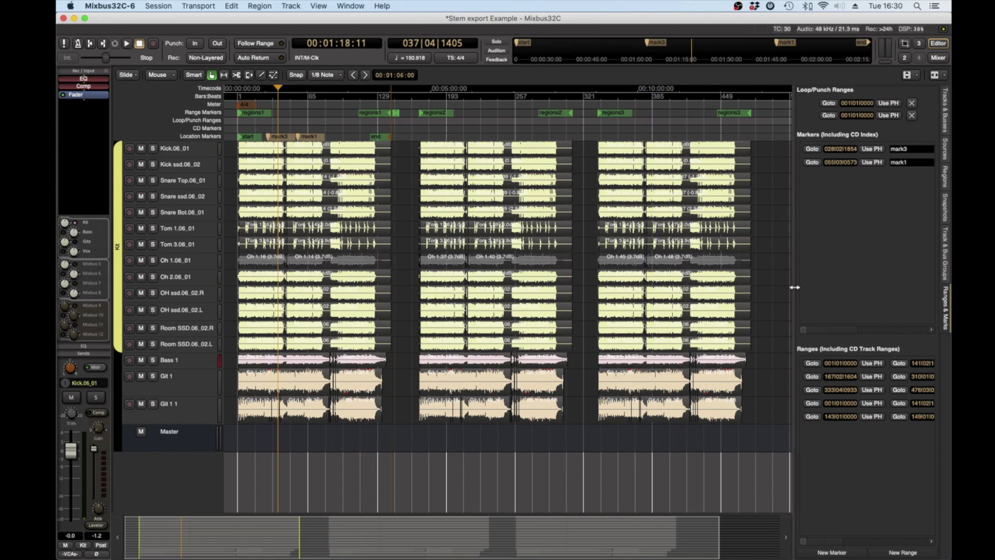
- Widen the ranges pane and rename regions1 to 'Full Mix' and regions2 to 'Kit and Bass'
left_click_drag(793, 284, 683, 284)
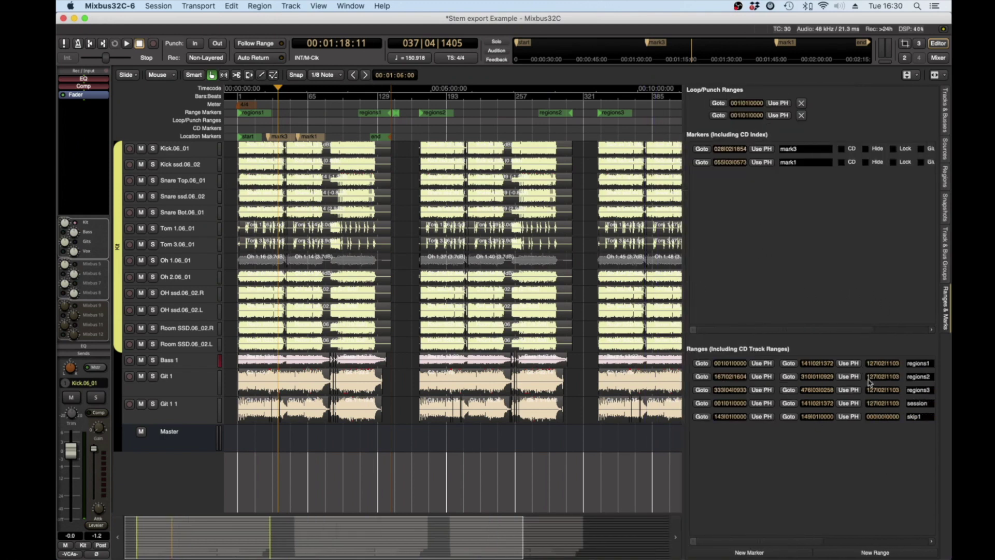
left_click(916, 364)
type("Full Mix")
key("Return")
key("Tab")
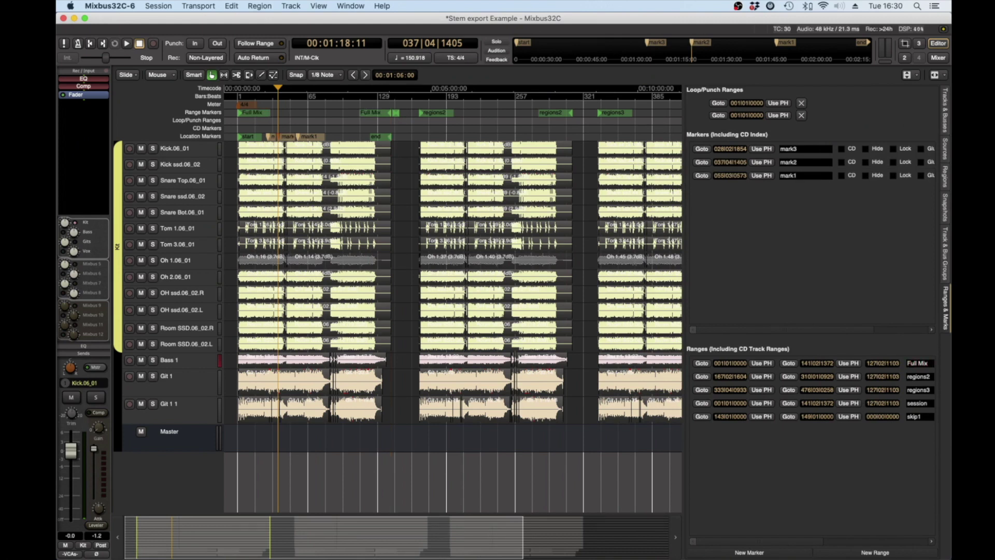
left_click(930, 377)
type("Kit and Bass")
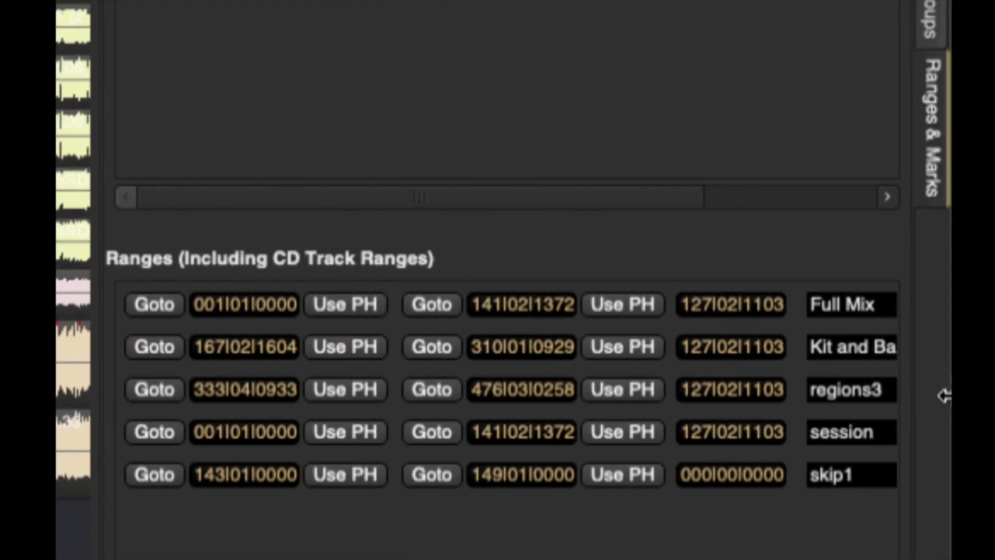
- Rename regions3 to 'Bass and Gits', fixing the typing slips
double_click(885, 389)
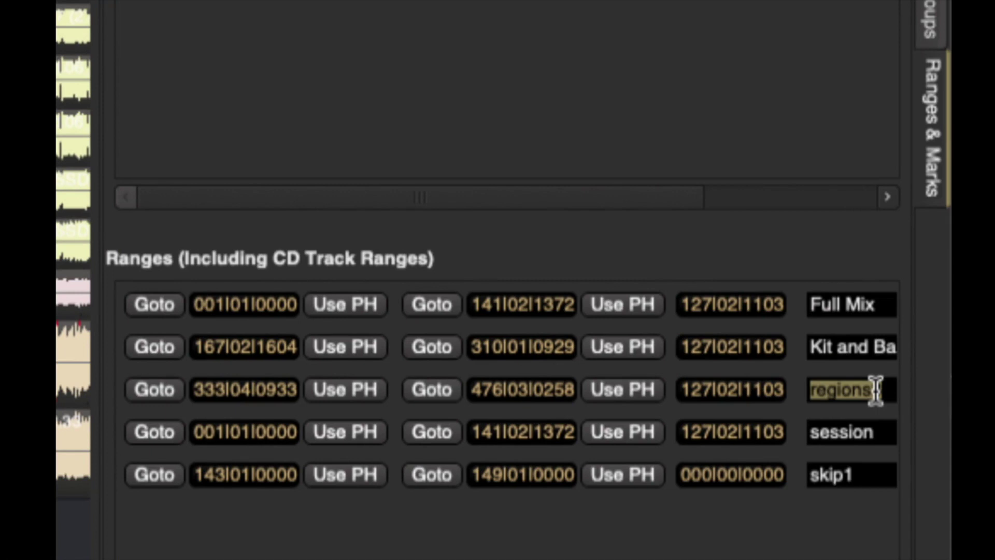
type("Bass m")
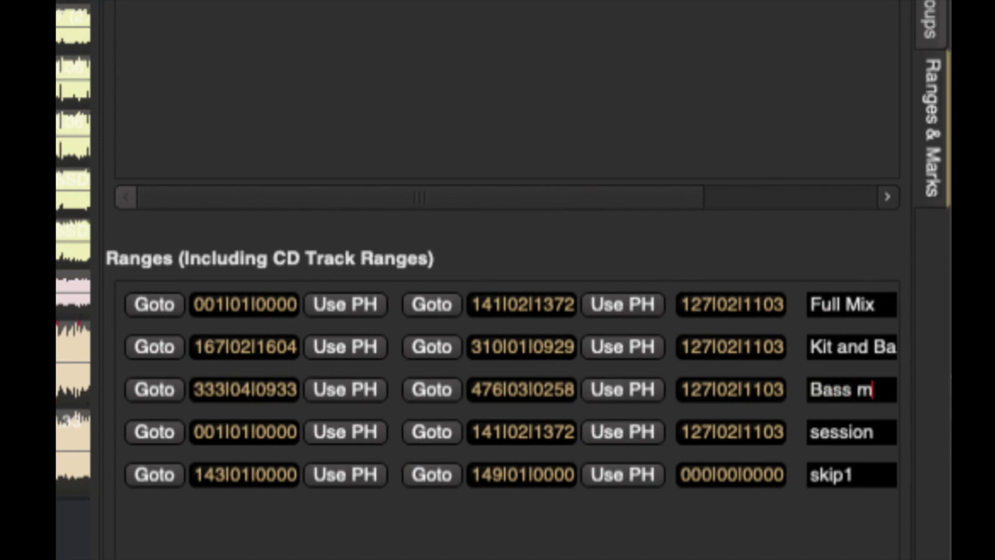
key("BackSpace")
type("a")
key("BackSpace")
type("and G")
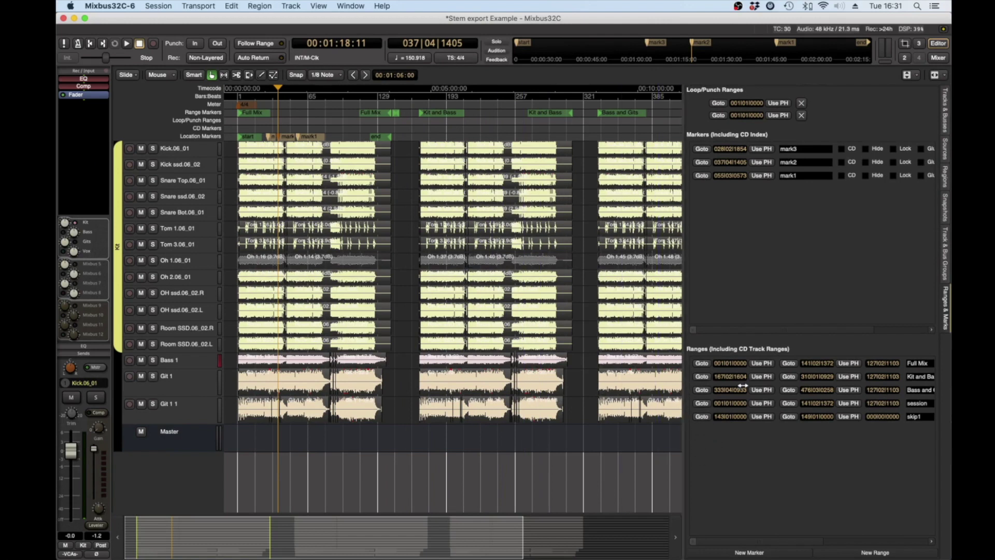
- Delete the guitar regions from the middle section and the drum regions from the third section
left_click_drag(742, 386, 775, 386)
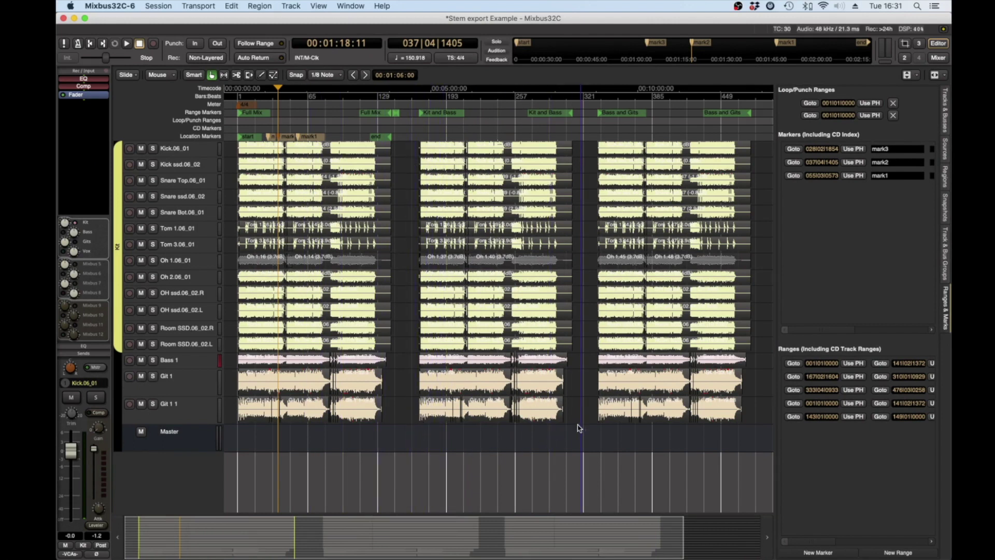
left_click_drag(569, 425, 416, 383)
key("Delete")
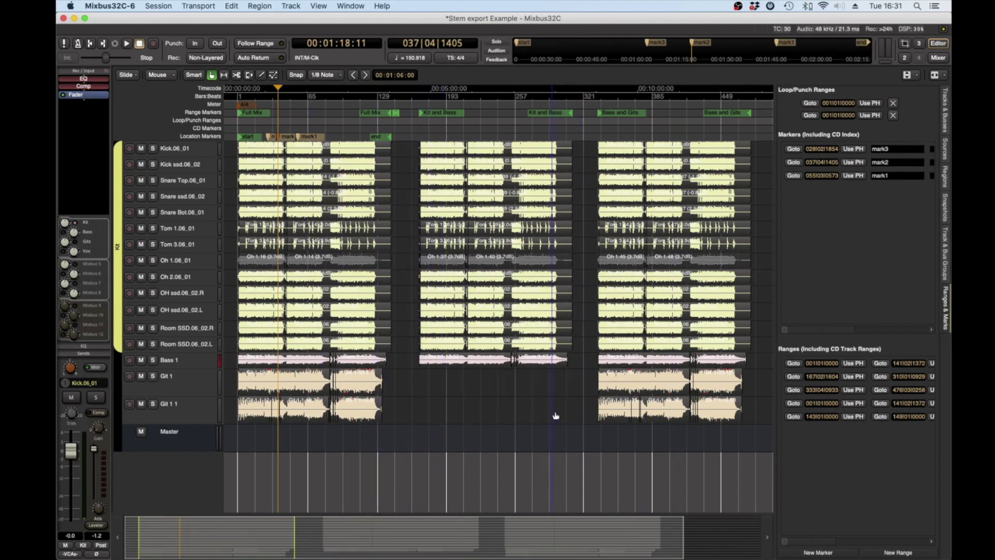
left_click_drag(589, 348, 750, 135)
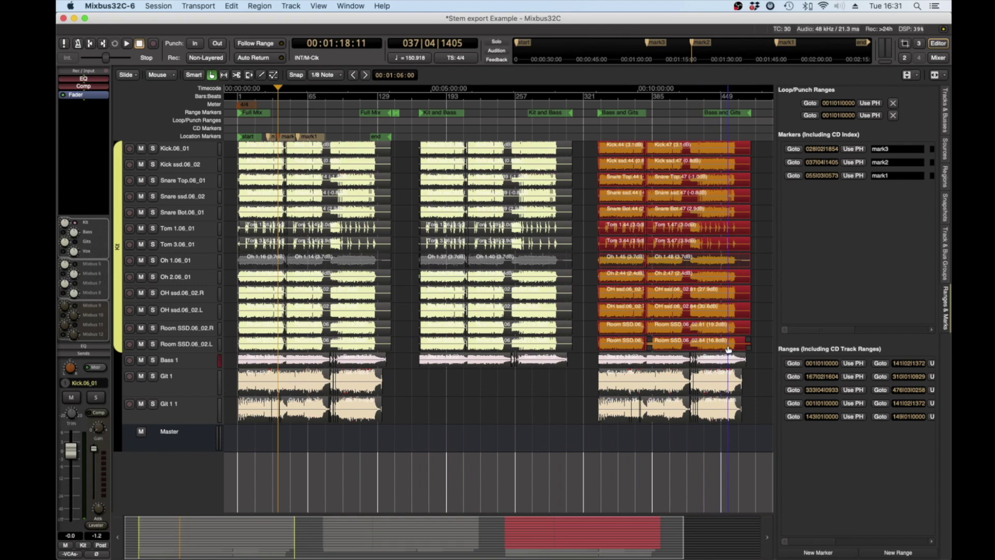
key("Delete")
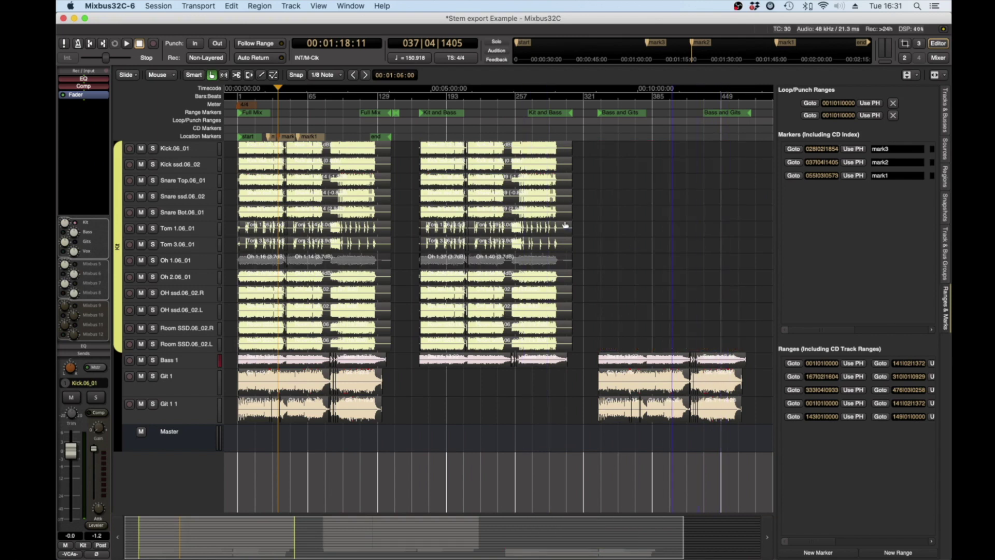
- Place the playhead at 00:00:48:20, just after the start of the Full Mix range
left_click(252, 98)
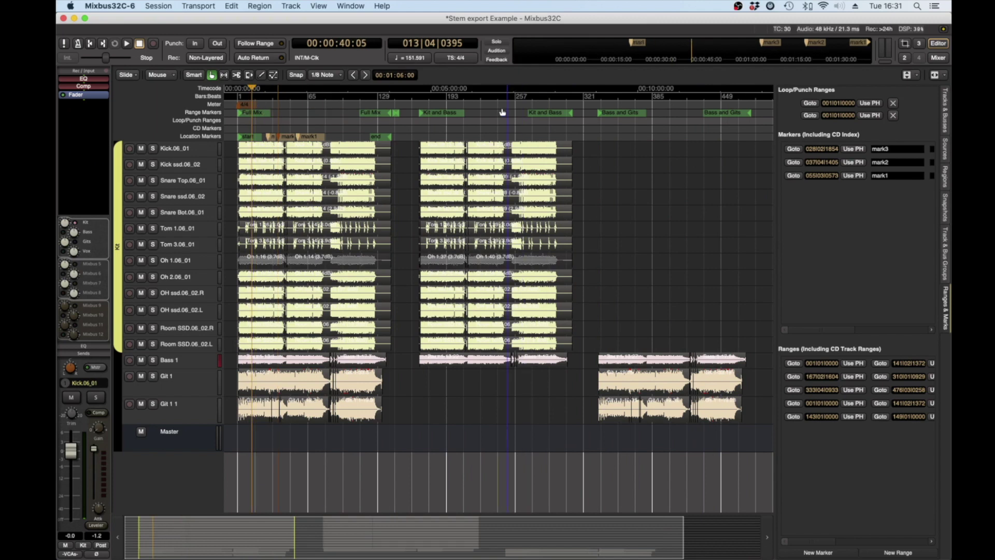
left_click(456, 98)
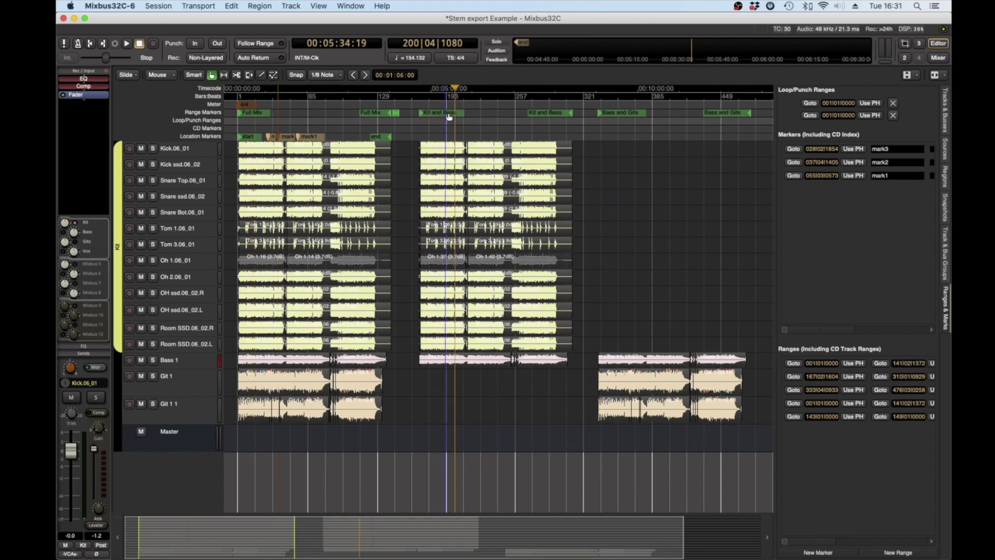
left_click(258, 92)
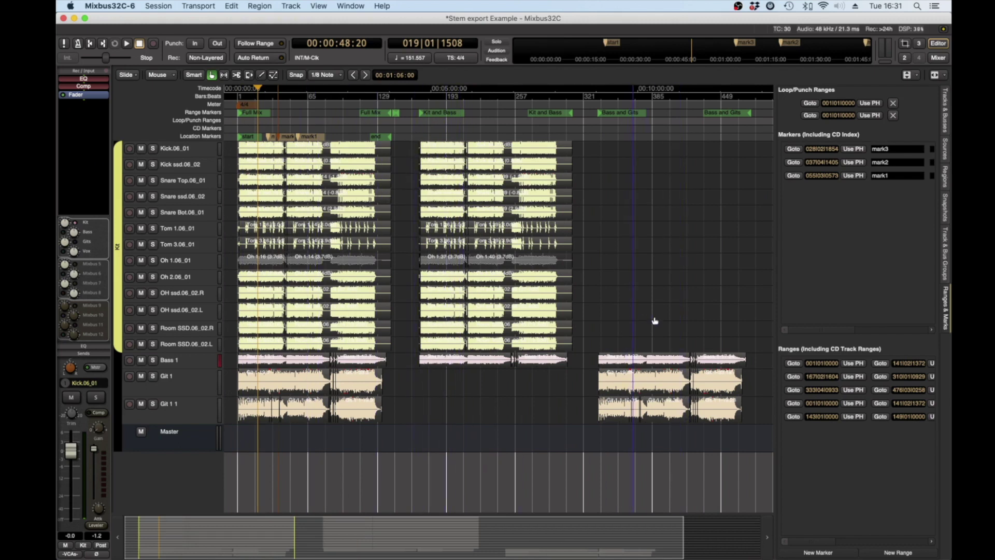
- Open the Export to Audio Files dialog and move it up and to the right
left_click(158, 5)
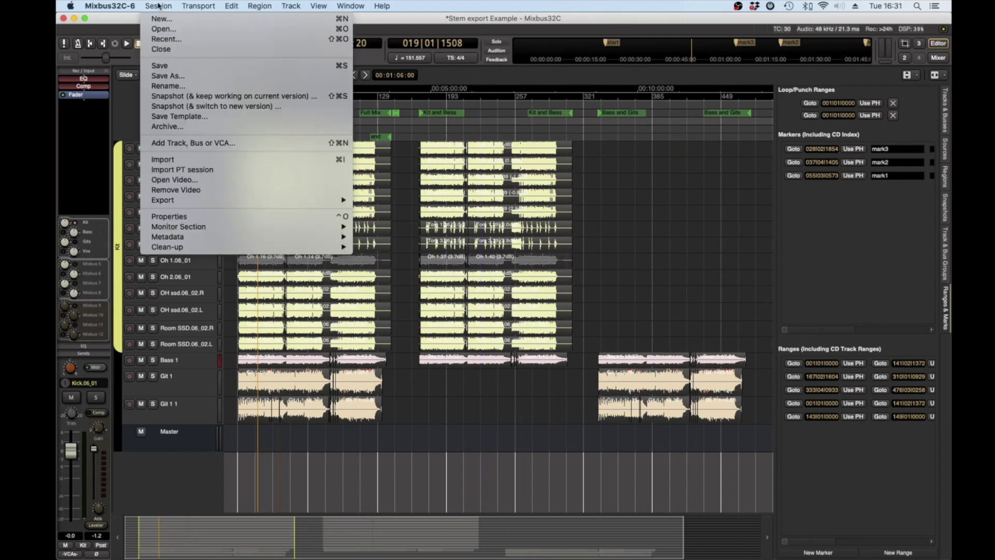
left_click(173, 61)
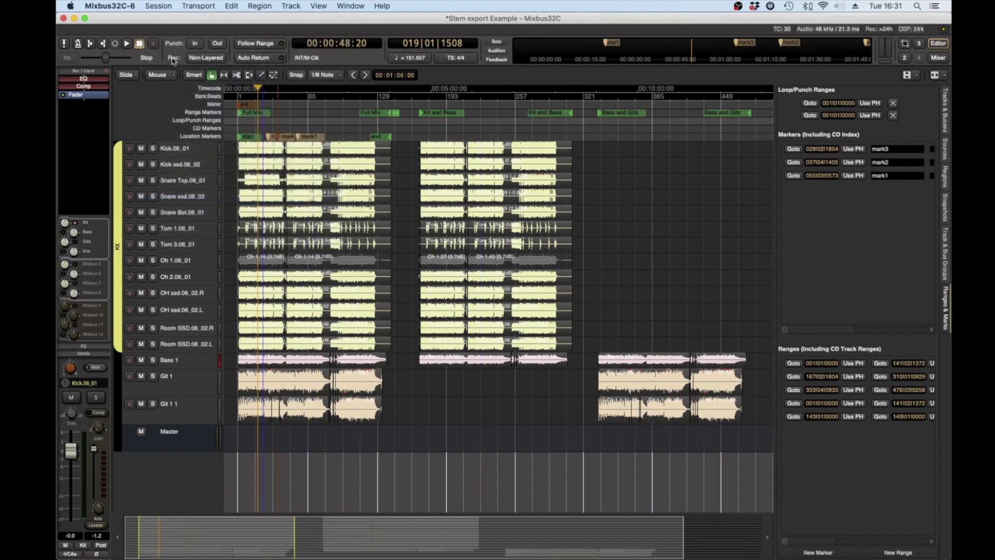
left_click(158, 6)
mouse_move(356, 200)
left_click(409, 200)
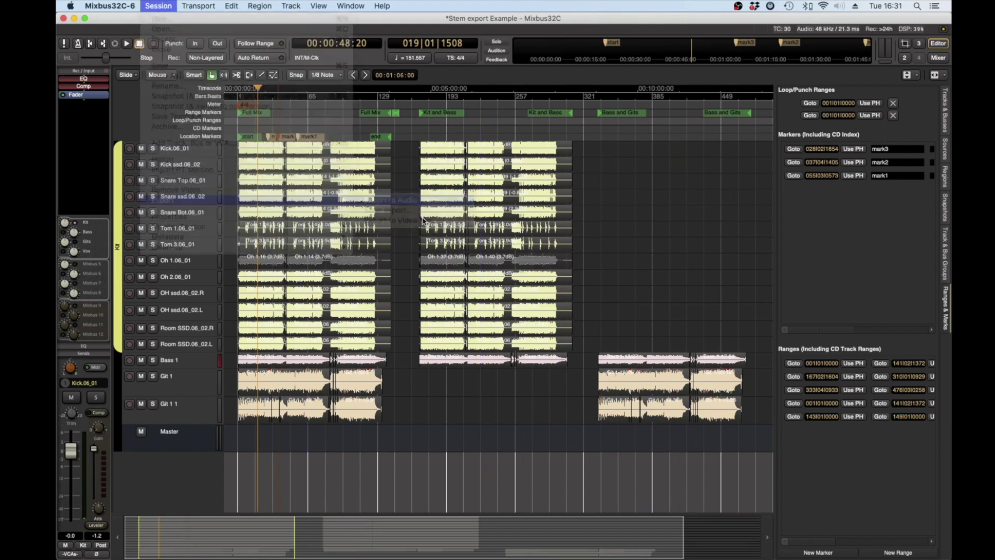
left_click_drag(392, 195, 498, 155)
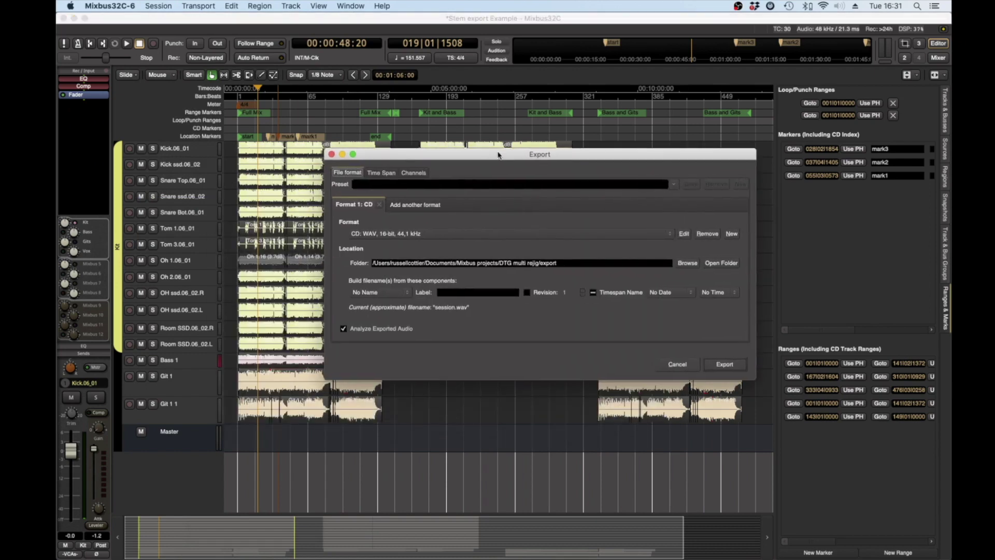
- Under Time Span, tick Full Mix, Kit and Bass and Bass and Gits, leaving session and skip1 unticked
left_click(381, 173)
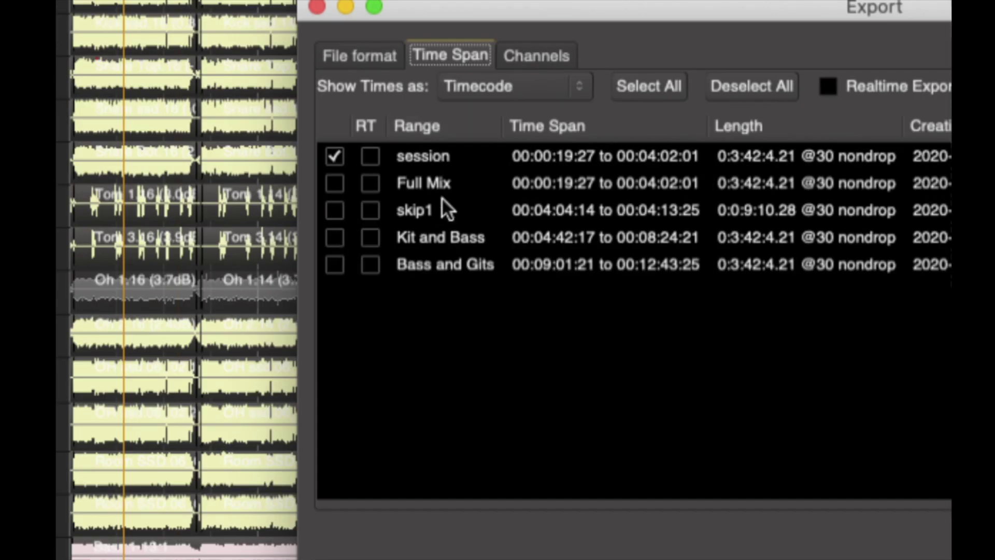
left_click(334, 183)
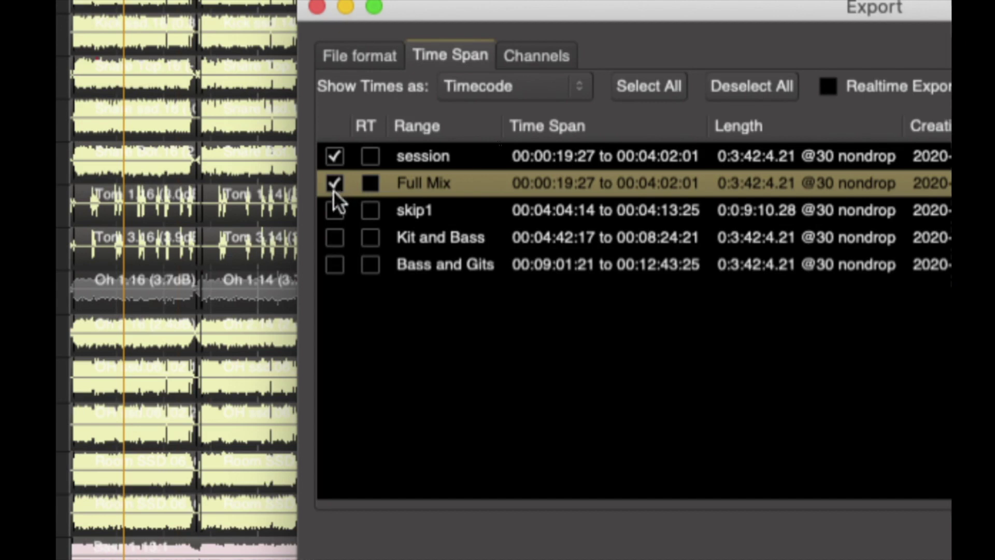
left_click(335, 155)
left_click(334, 210)
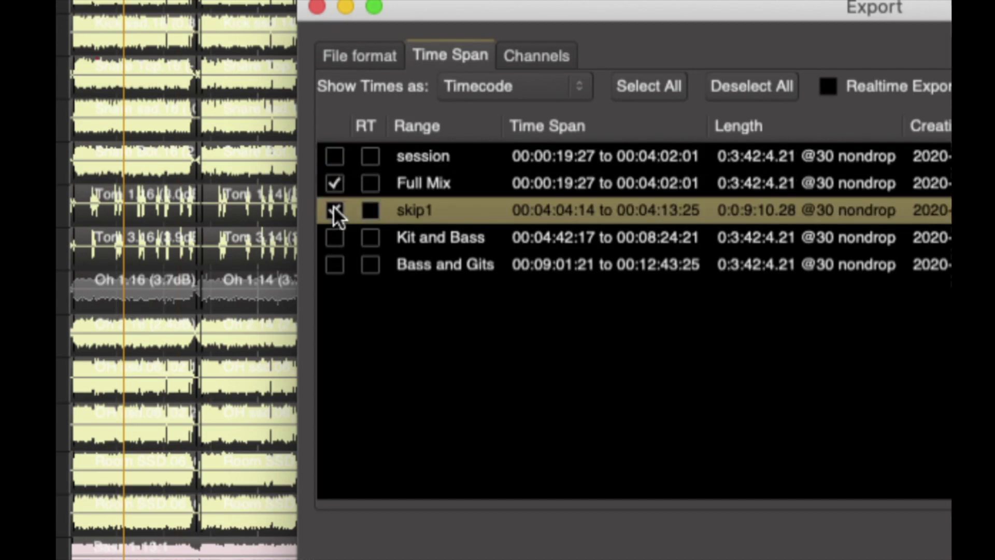
left_click(334, 238)
left_click(335, 264)
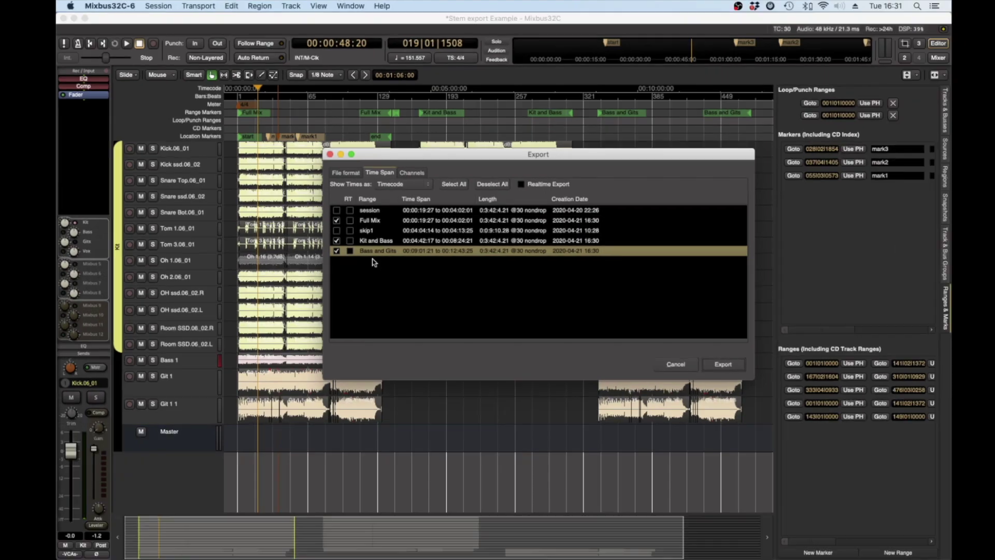
- Choose the Hi Res WAV 24-bit 48 kHz format and prefix file names with the snapshot name
left_click(400, 173)
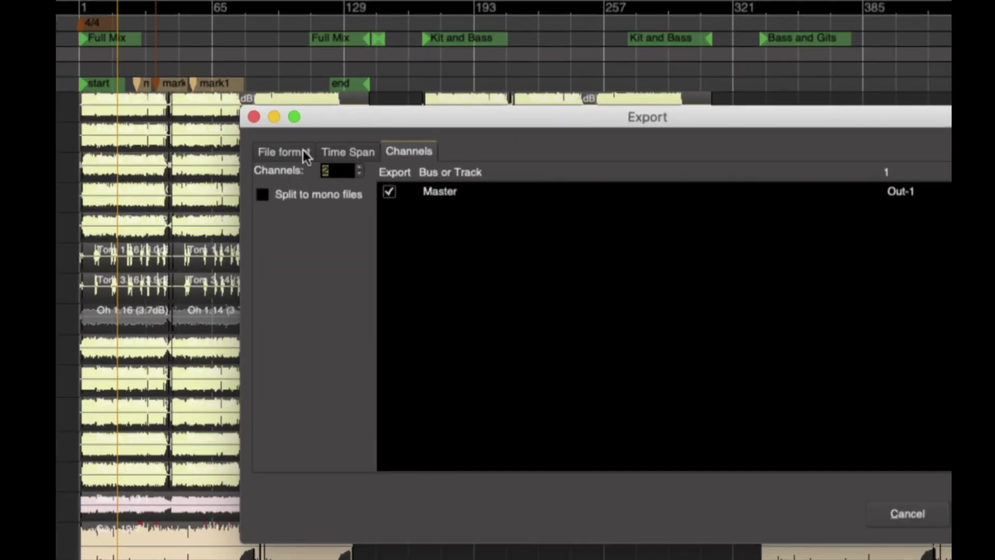
left_click(346, 173)
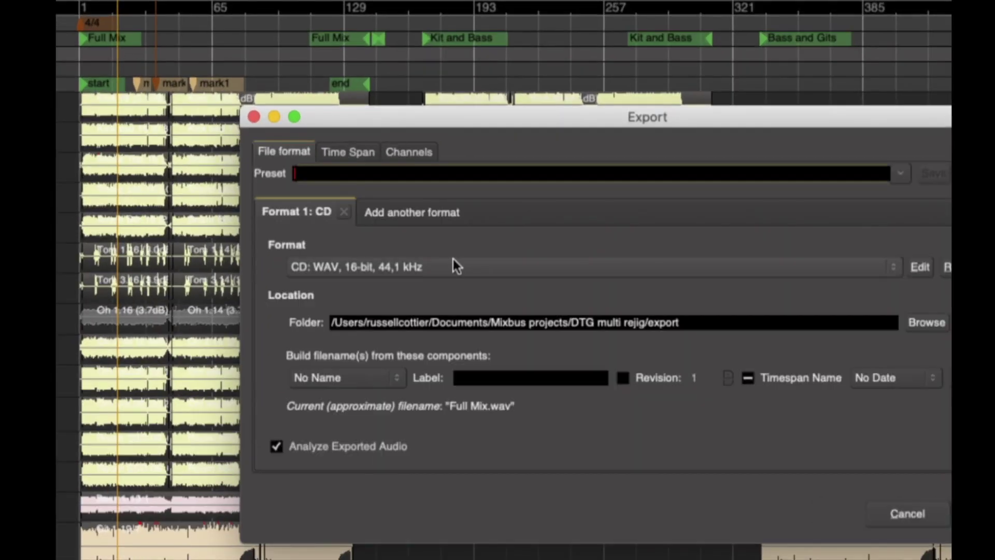
left_click(453, 266)
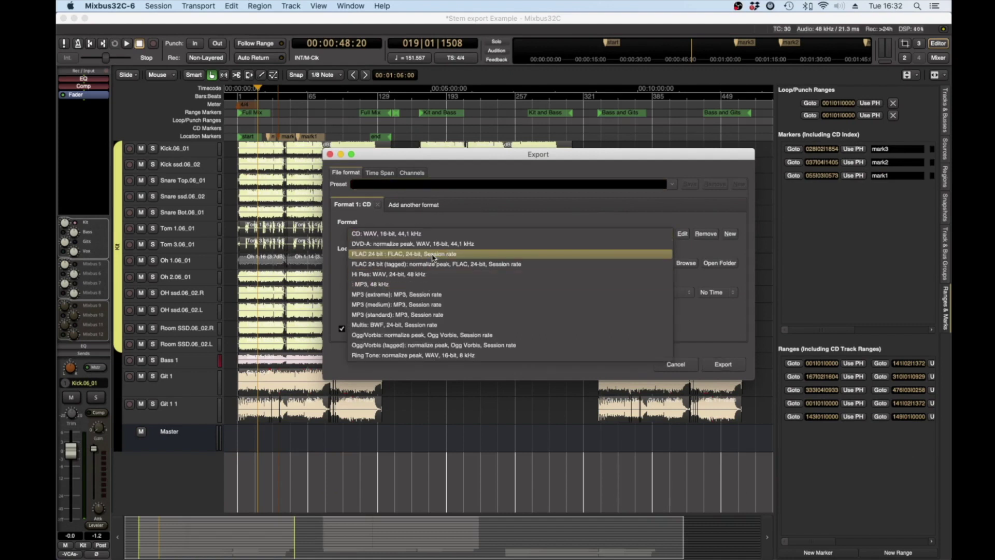
left_click(433, 274)
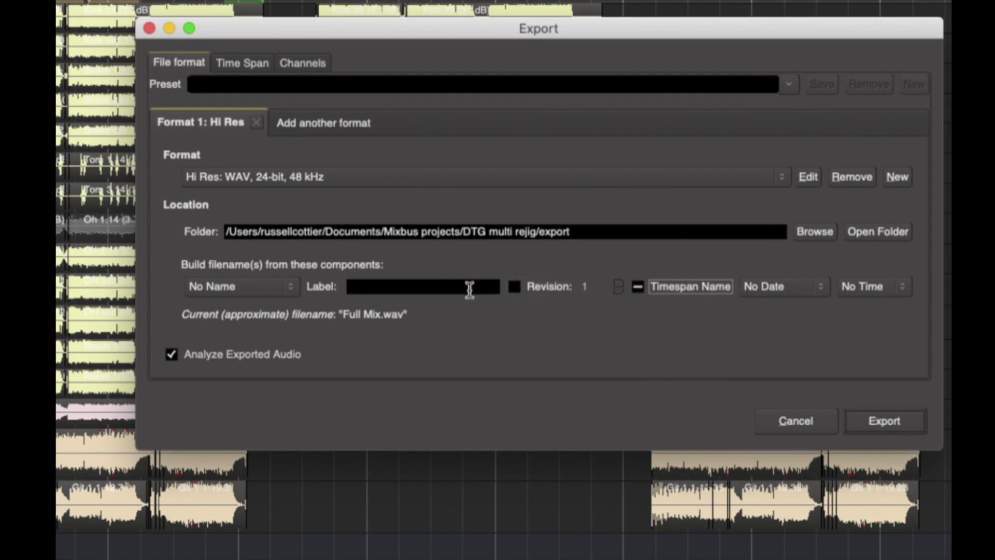
left_click(279, 289)
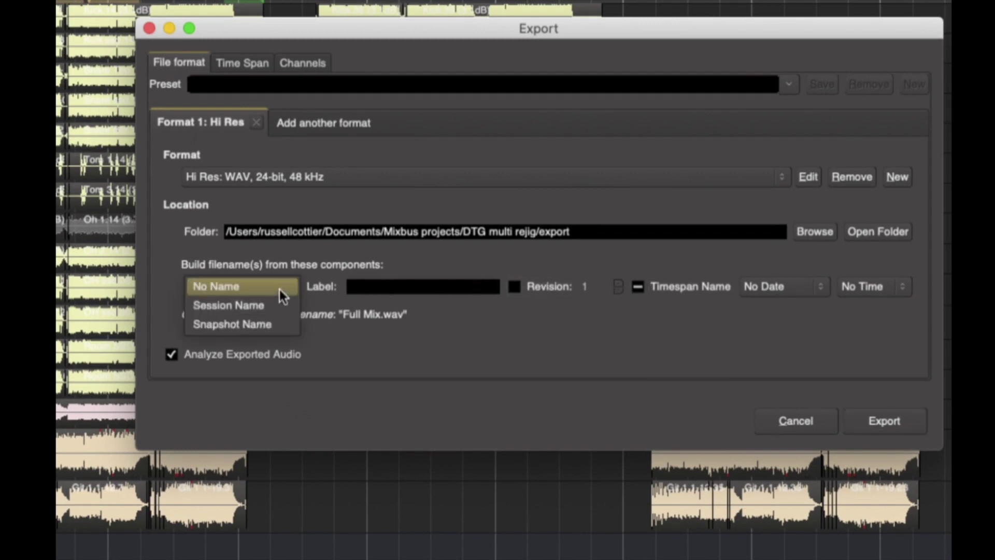
left_click(273, 323)
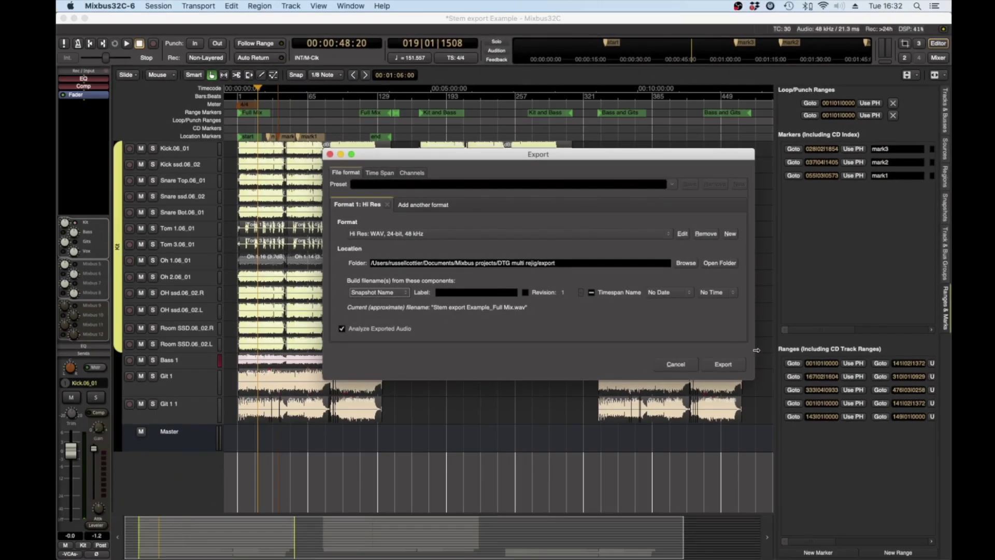
- Export the three ranges and move the progress window aside while it finishes
left_click(724, 364)
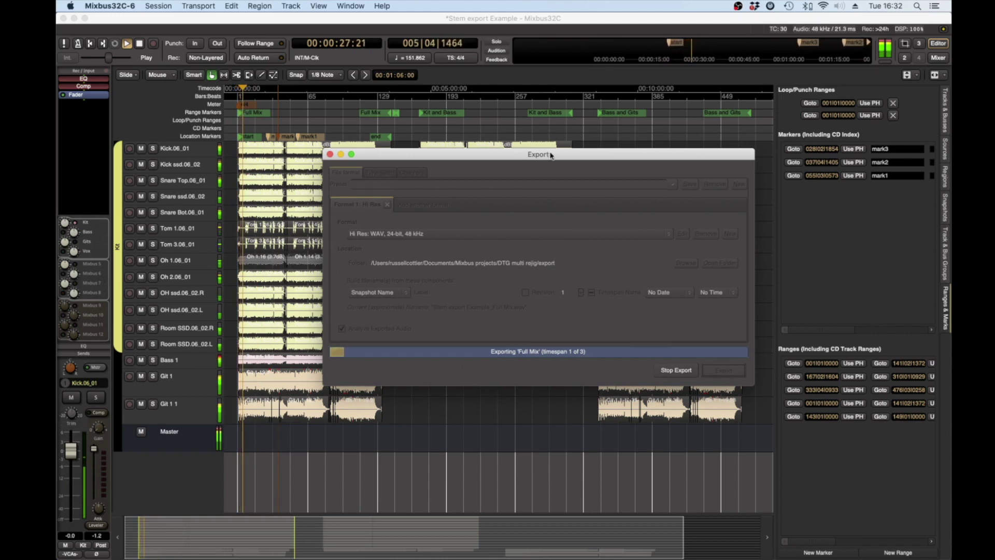
left_click_drag(550, 156, 528, 179)
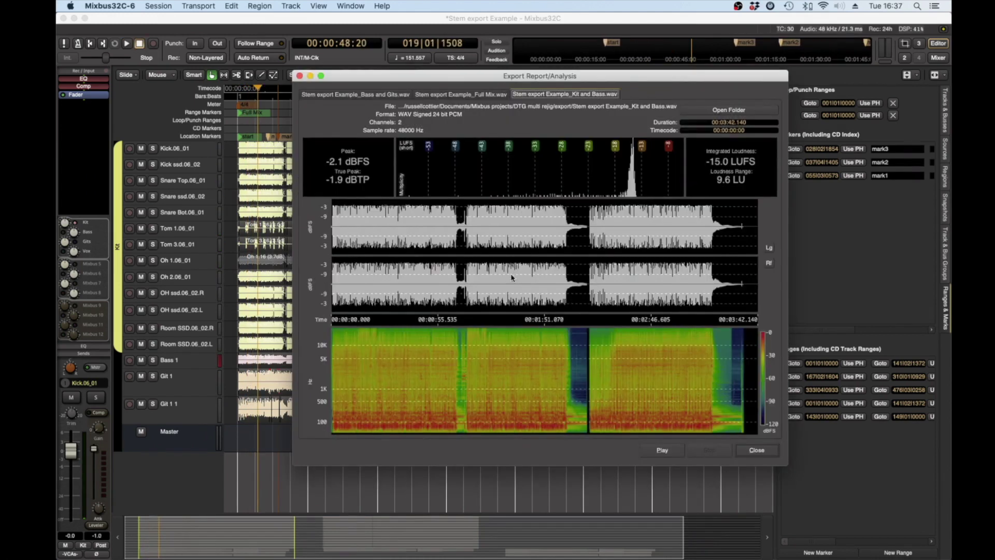
left_click(384, 96)
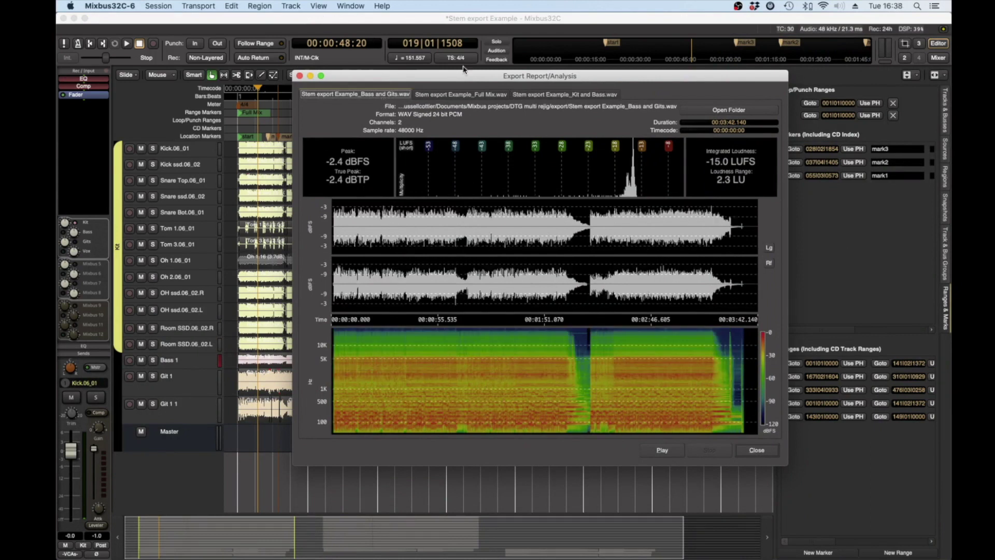
left_click(445, 96)
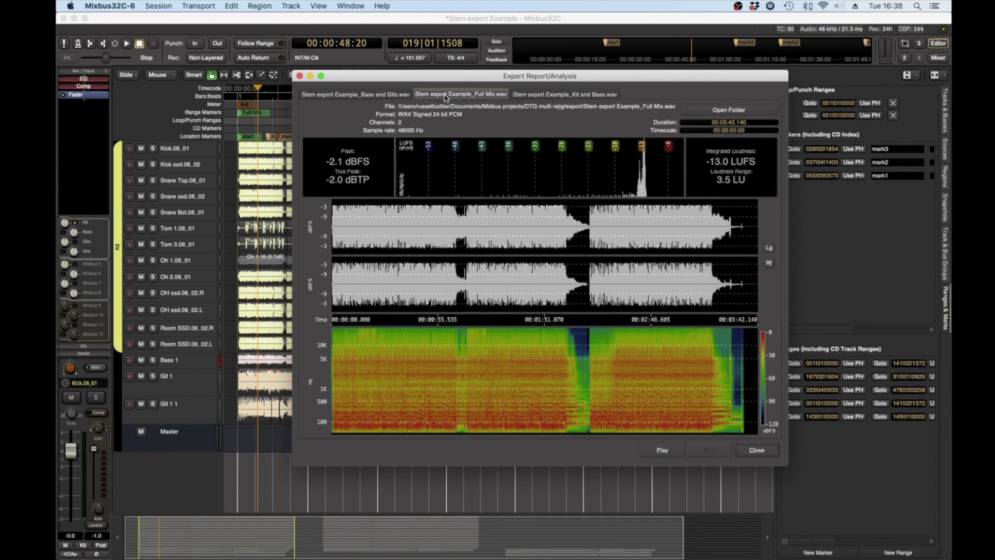
left_click(543, 96)
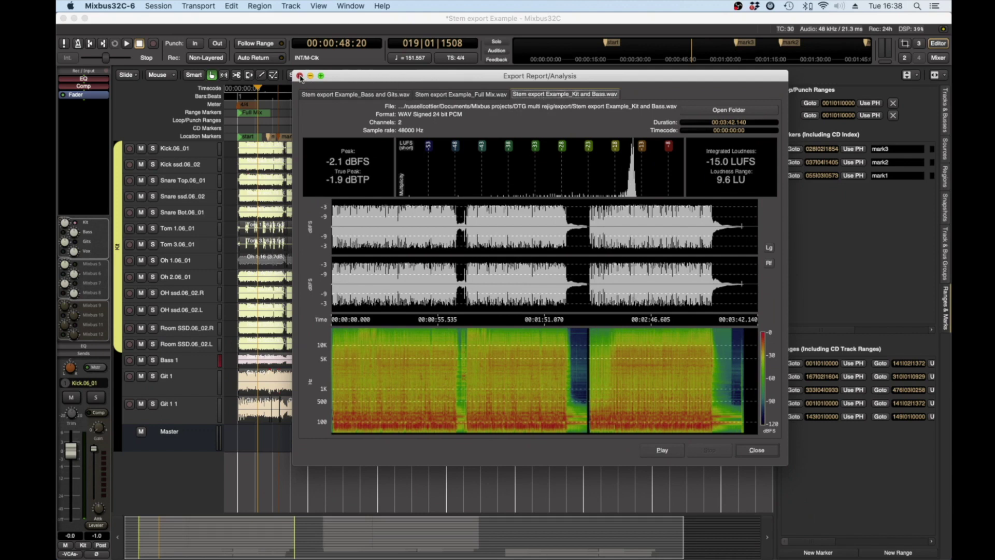
- Close the Export Report, zoom out, then select and deselect the Kit and Bass range
left_click(300, 76)
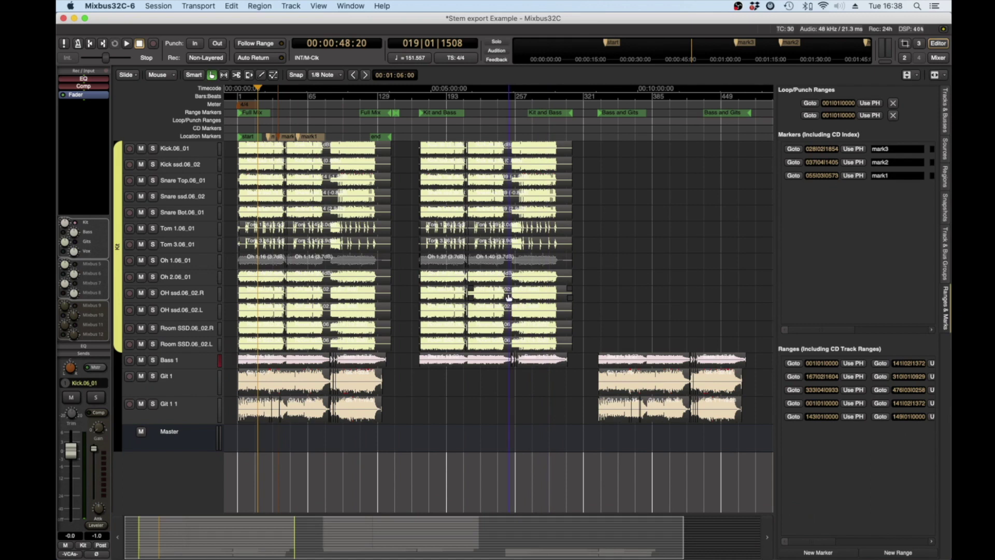
scroll(534, 222, "down", 1)
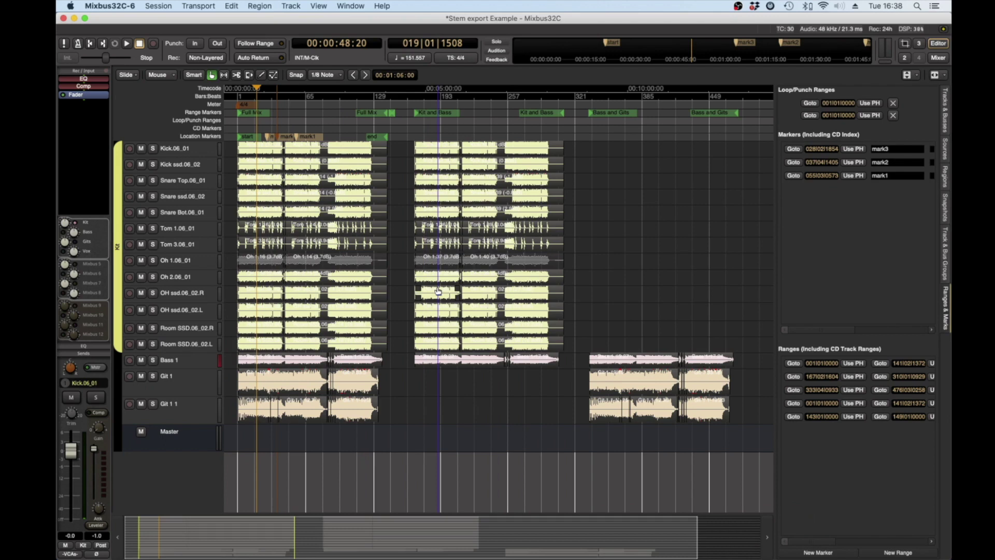
left_click(426, 113)
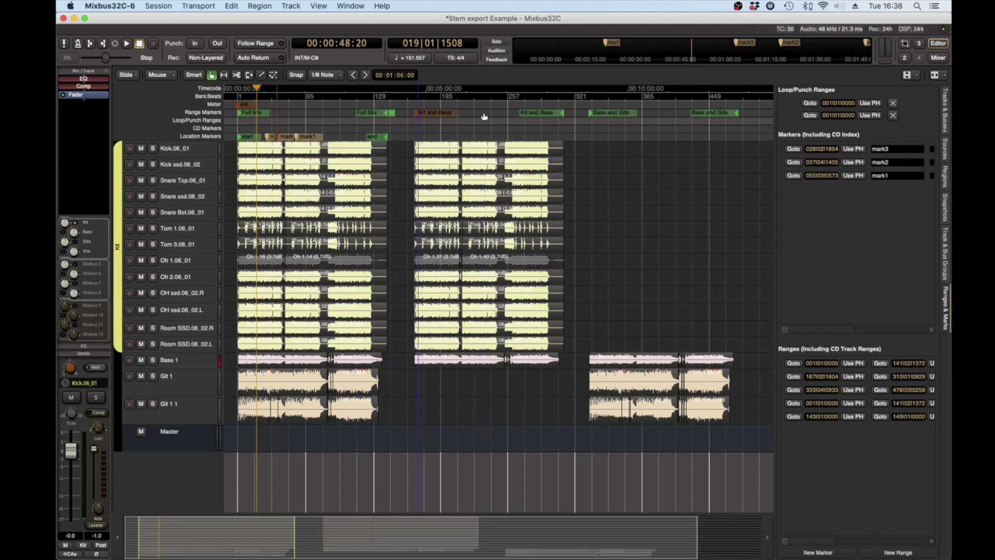
left_click(484, 116)
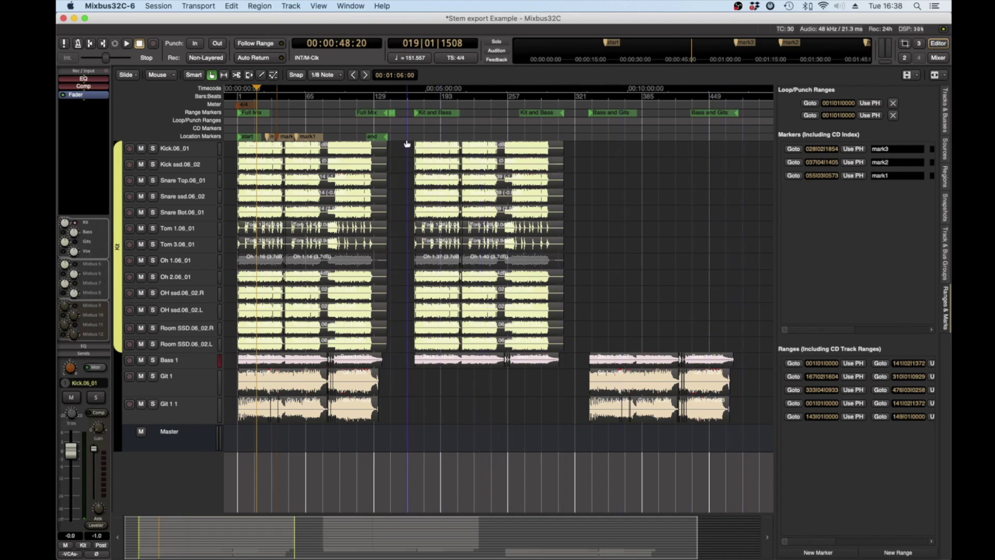